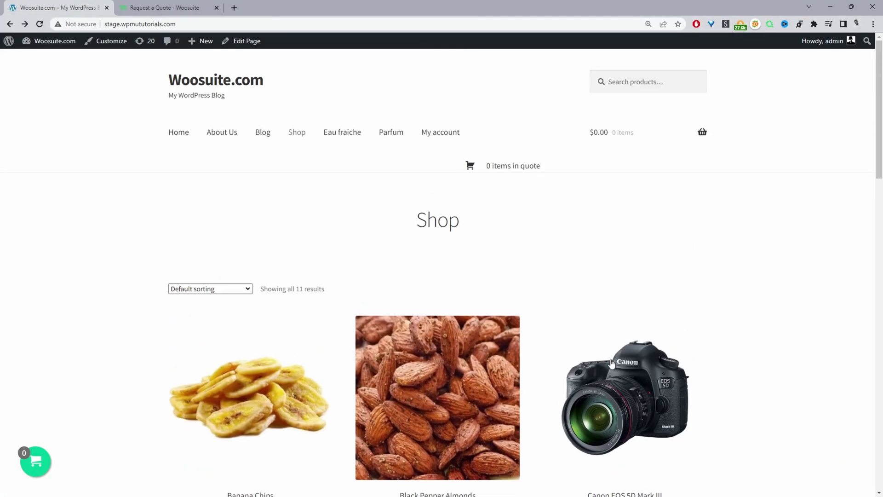
- Open the Lemon Almonds product page from the shop and select its web address
scroll(629, 357, down, 5)
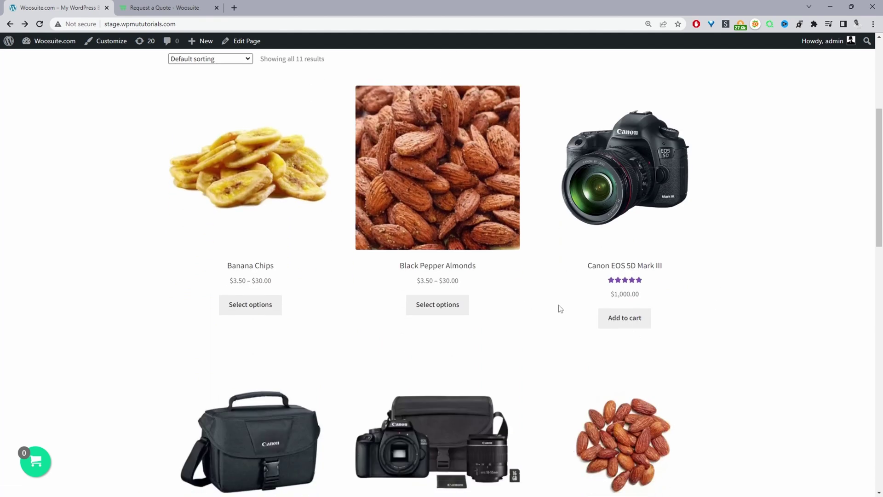
scroll(558, 312, down, 4)
scroll(571, 304, up, 5)
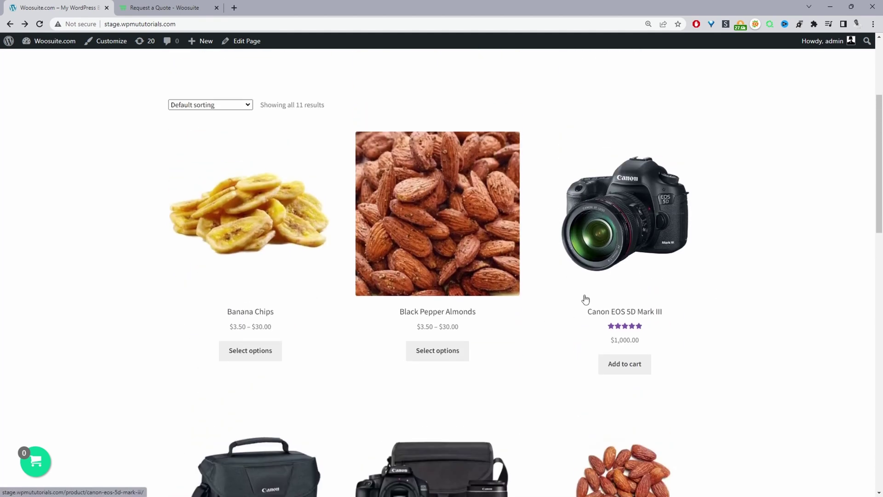
scroll(584, 299, down, 4)
scroll(637, 303, up, 1)
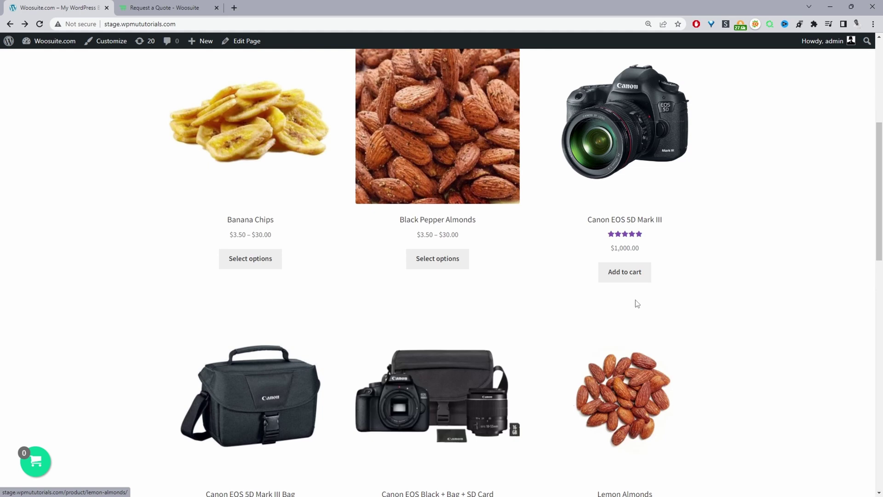
click(641, 393)
scroll(672, 357, down, 2)
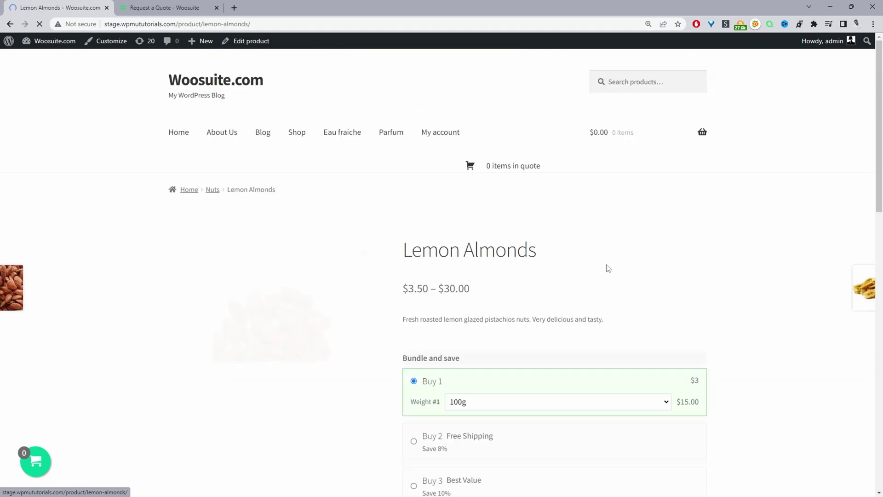
scroll(519, 297, down, 4)
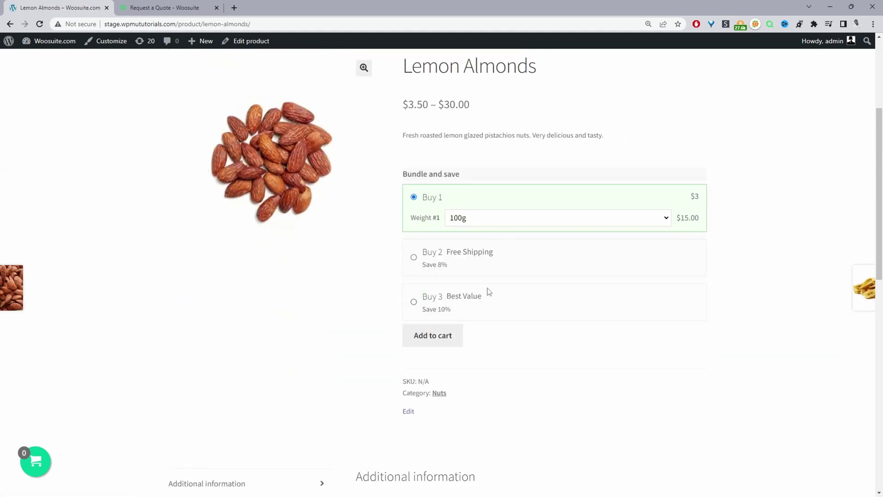
click(163, 25)
key(ctrl+c)
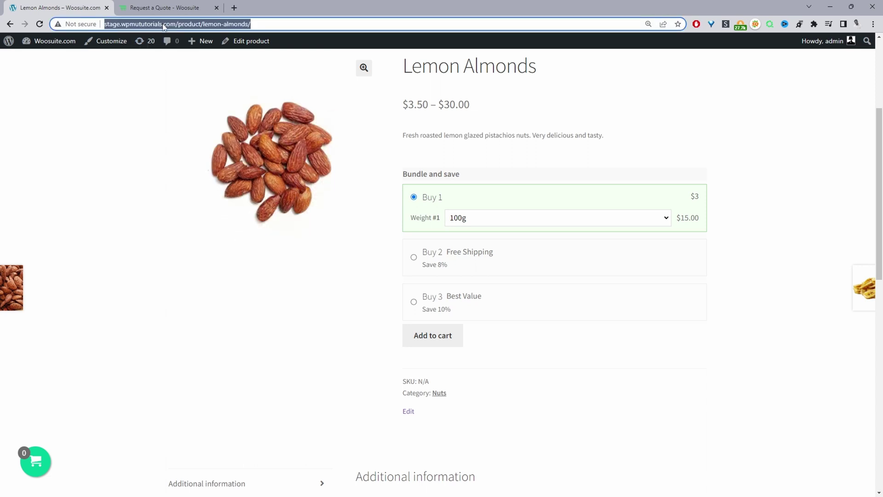
- Load the Lemon Almonds page in a private window, where 'Login to view price' replaces the price
key(ctrl+shift+n)
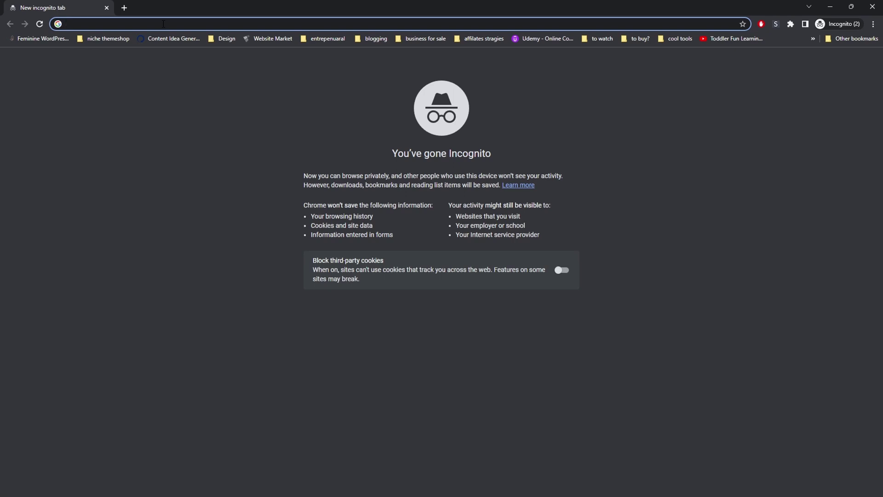
key(ctrl+v)
key(Return)
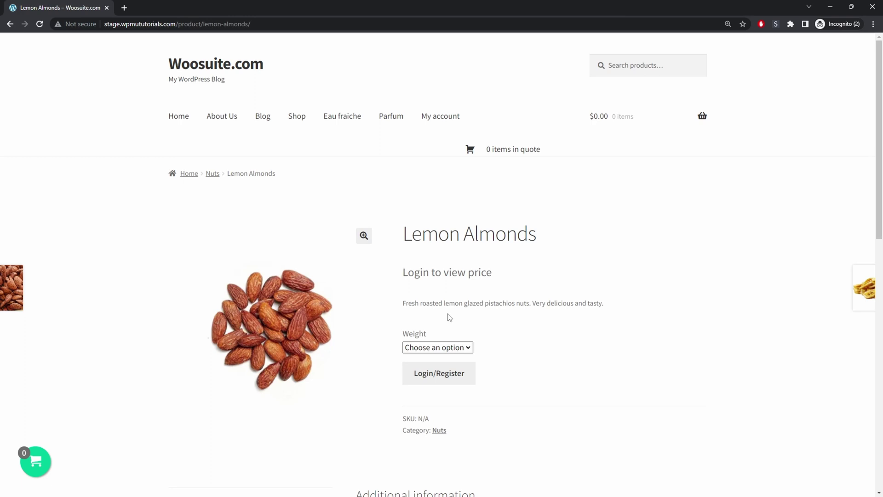
drag(415, 272, 479, 492)
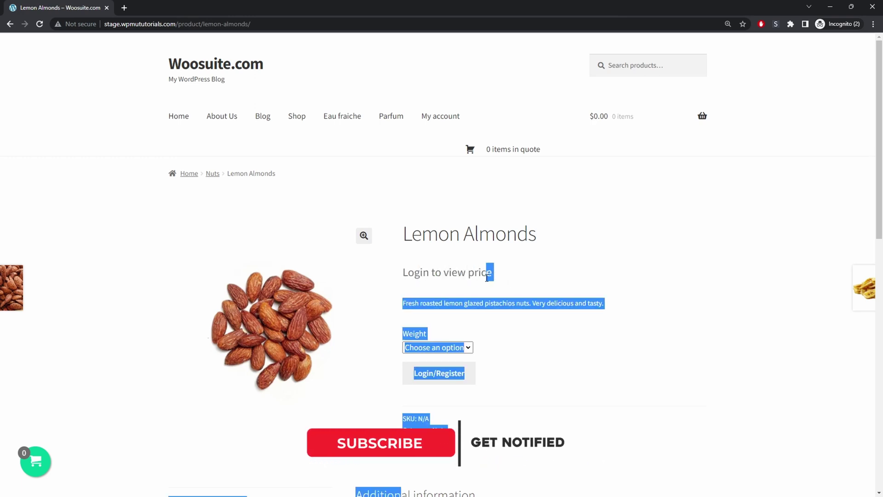
click(528, 336)
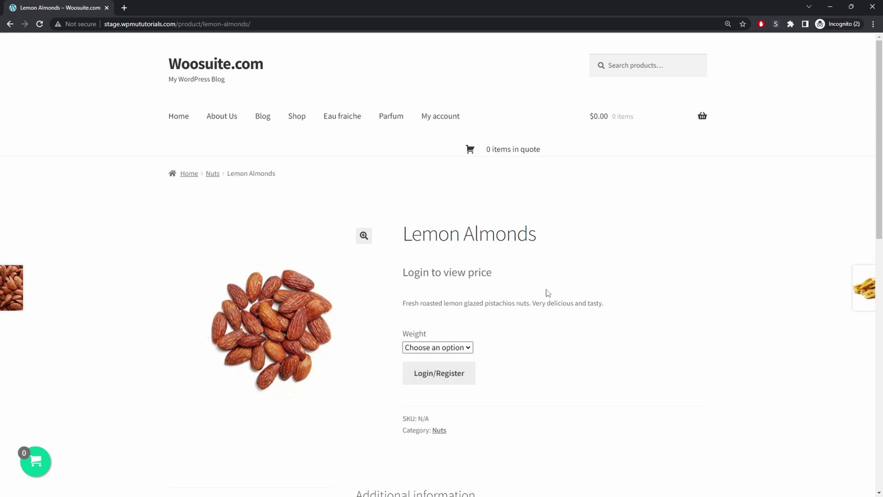
- As a guest, check the Nuts category and Black Pepper Almonds, then minimize the private window
click(208, 175)
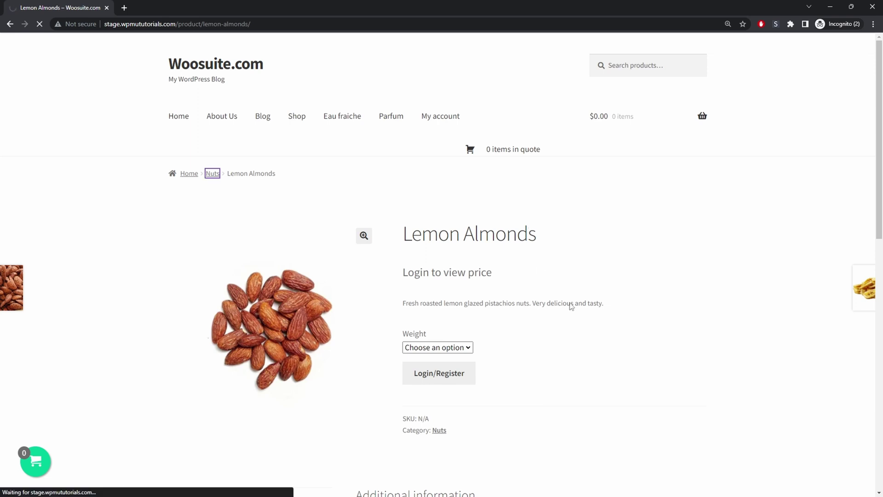
scroll(604, 324, down, 5)
scroll(530, 236, up, 2)
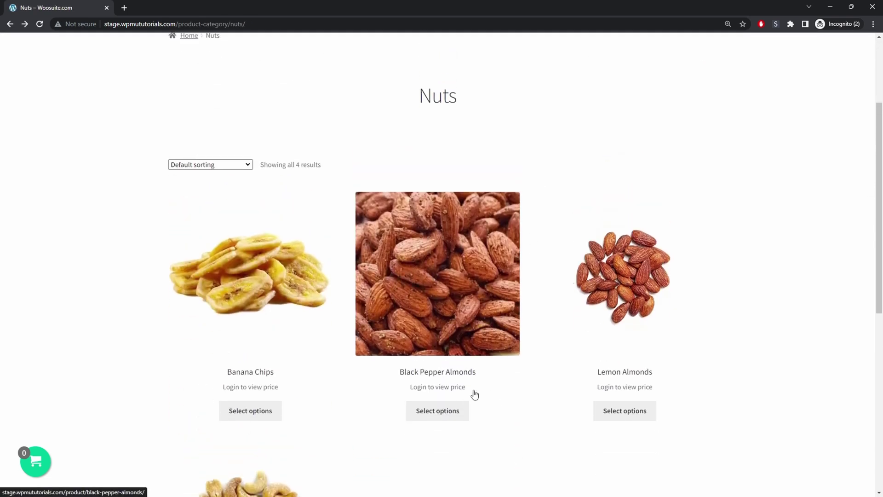
click(449, 300)
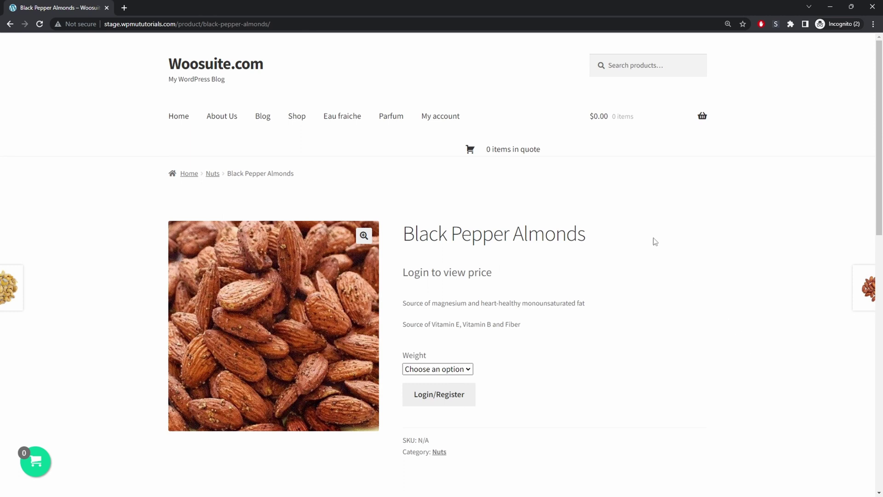
click(830, 8)
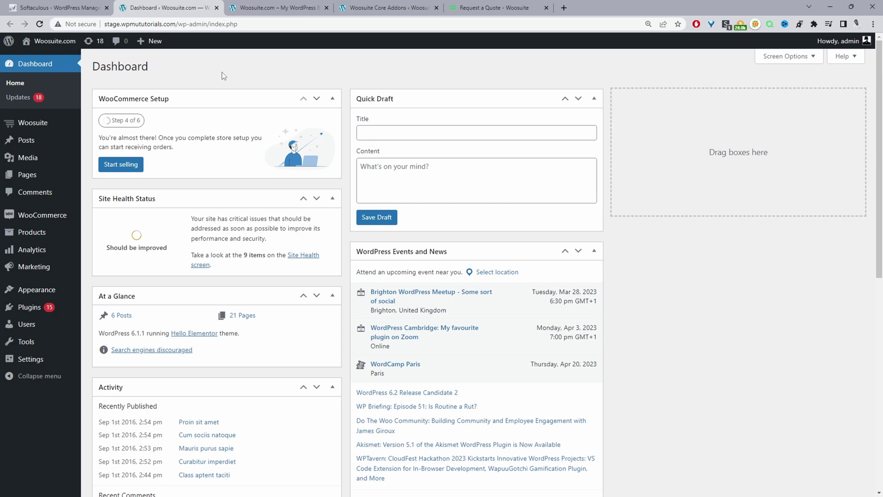
- Turn on the Request a Quote addon on the Woosuite Addons page
mouse_move(53, 314)
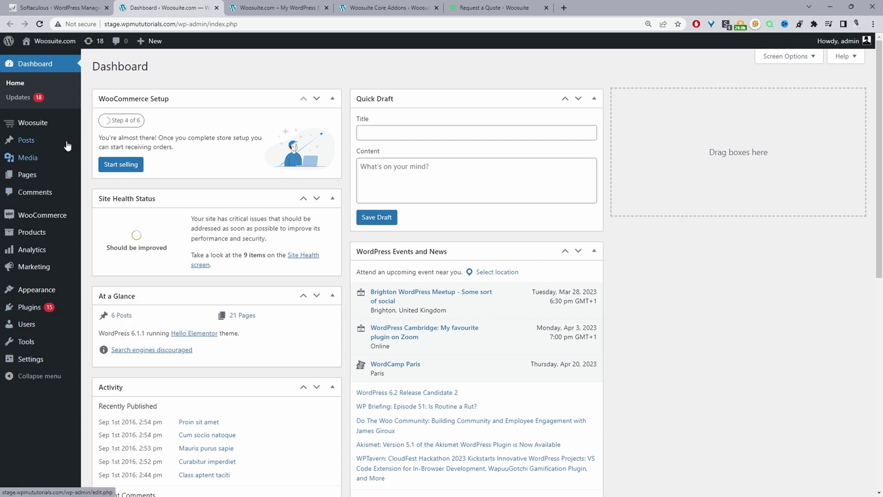
mouse_move(65, 130)
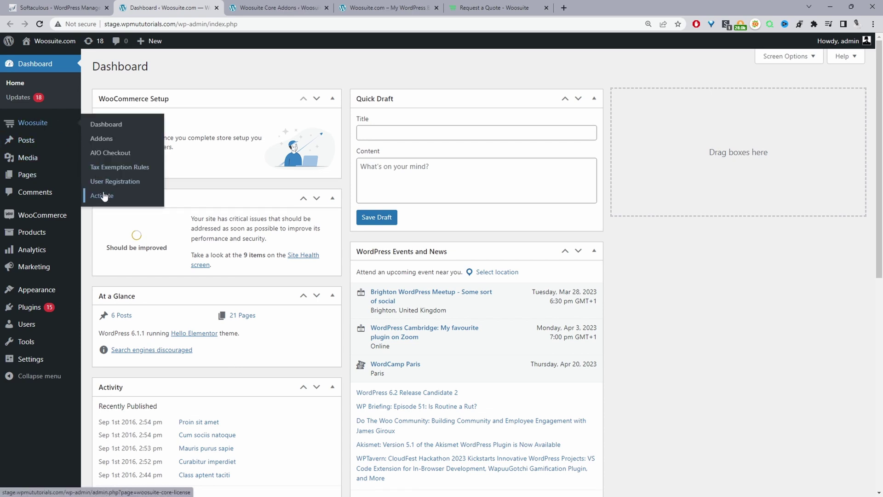
click(279, 7)
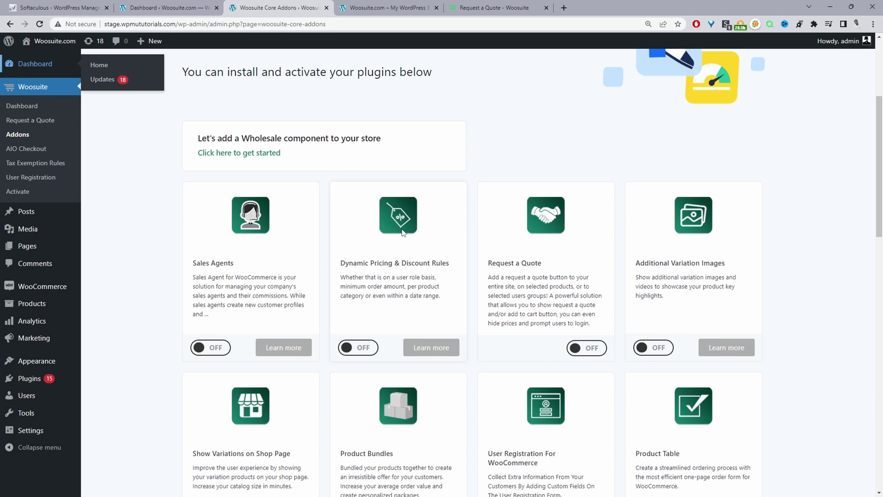
click(592, 352)
click(592, 352)
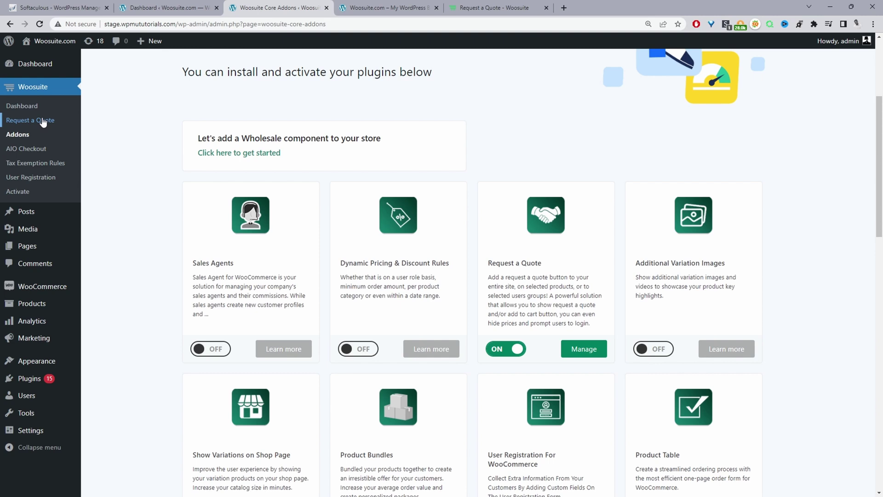
- Create a quote rule 'Hide price for logged out users' for guest users with priority 1
click(580, 352)
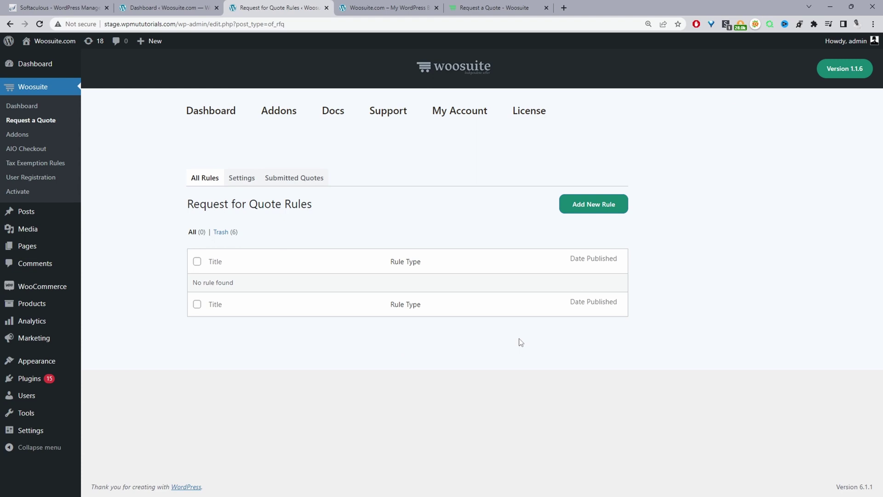
click(587, 209)
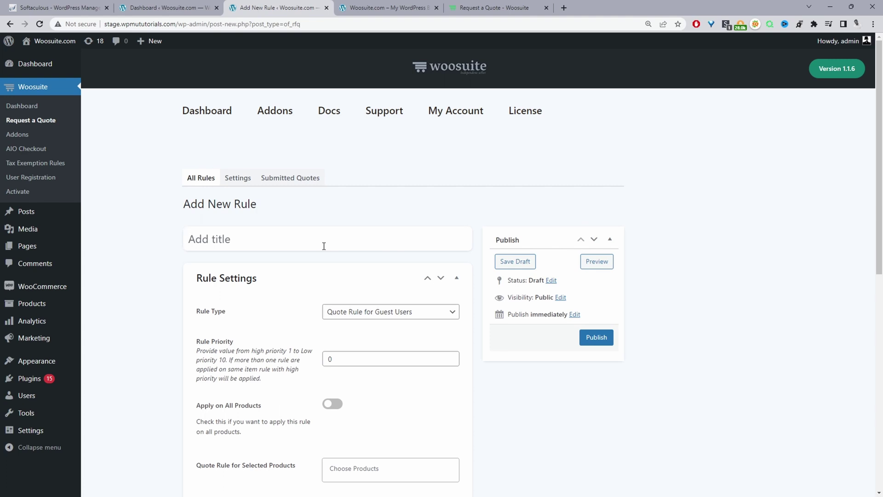
text(Hide price for logged out users)
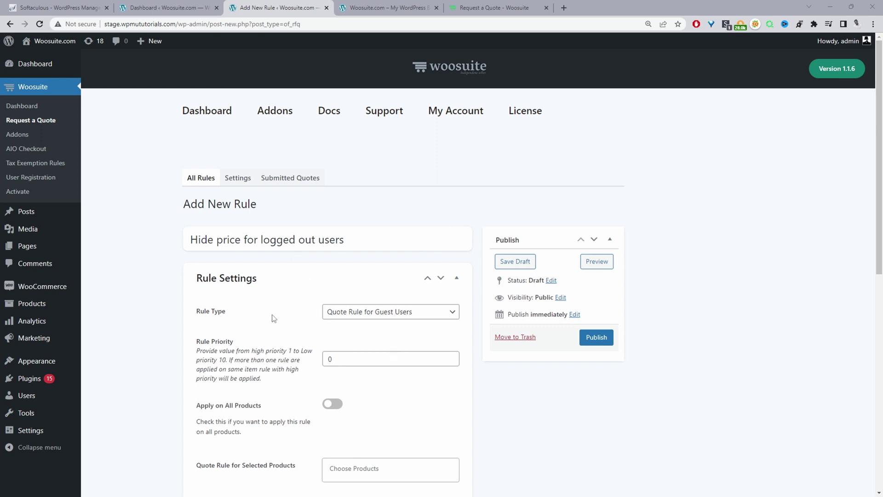
click(373, 318)
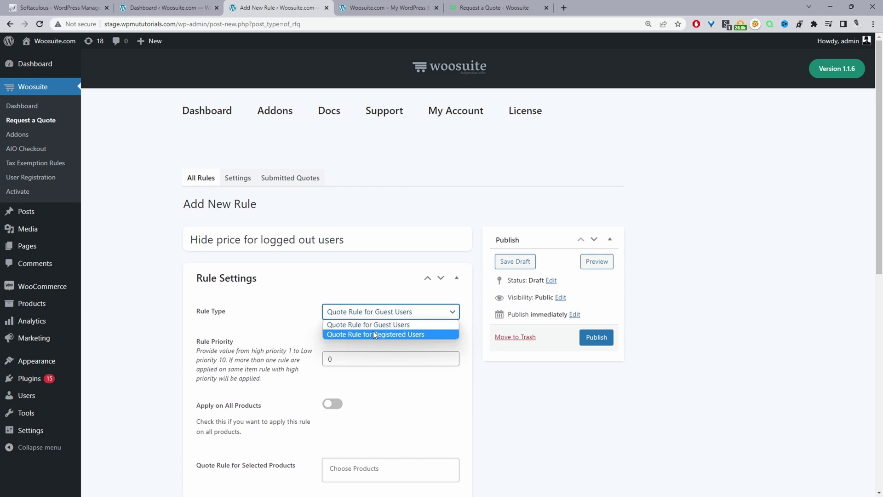
click(380, 326)
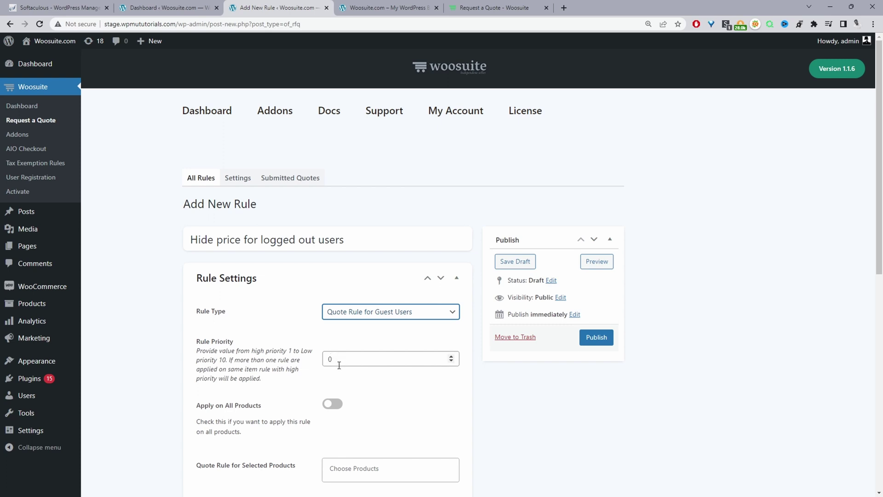
drag(340, 365, 328, 363)
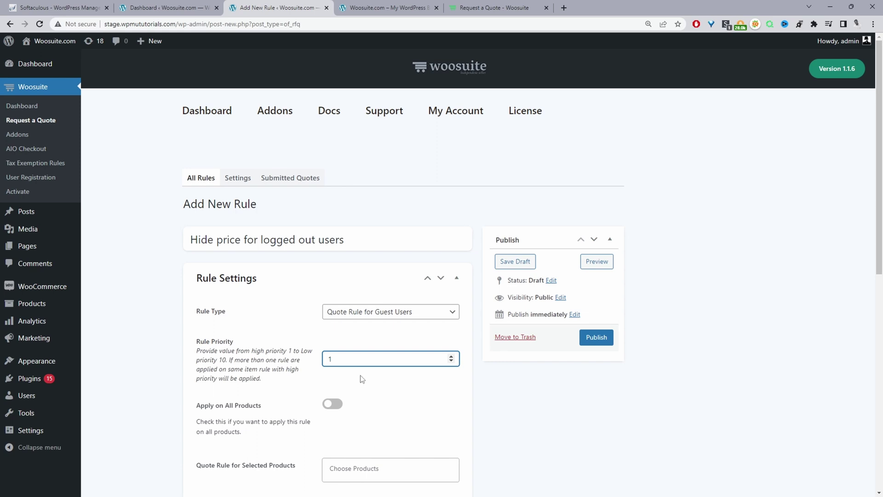
- Apply the guest rule to all products
scroll(384, 401, down, 3)
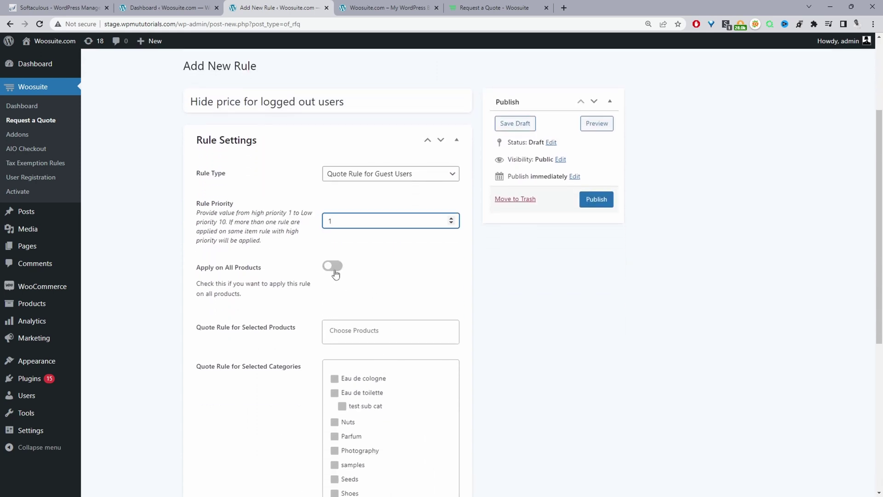
scroll(370, 287, down, 2)
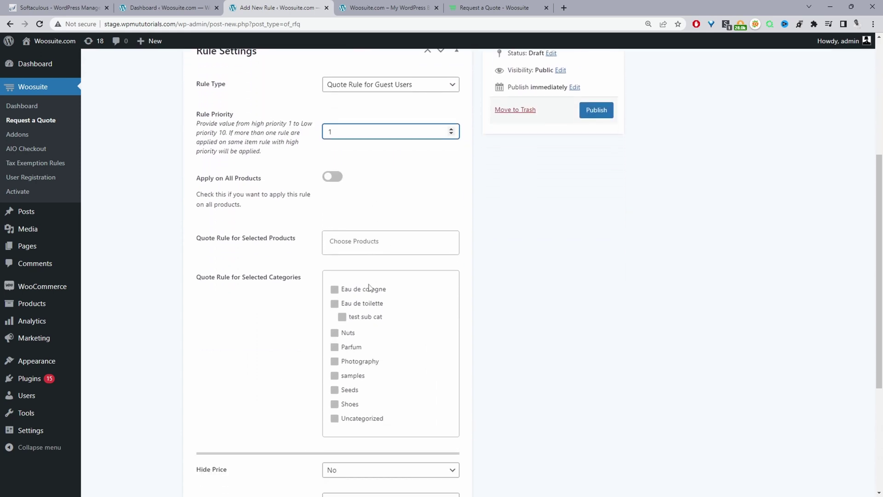
click(363, 243)
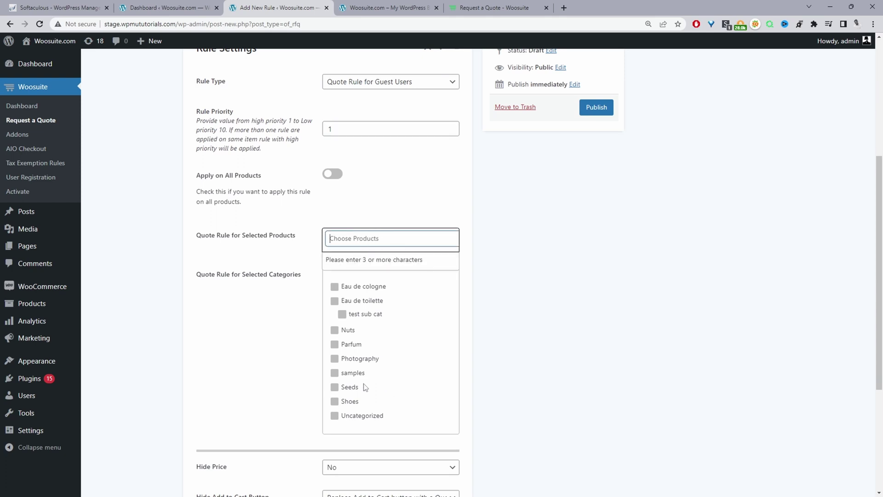
click(331, 175)
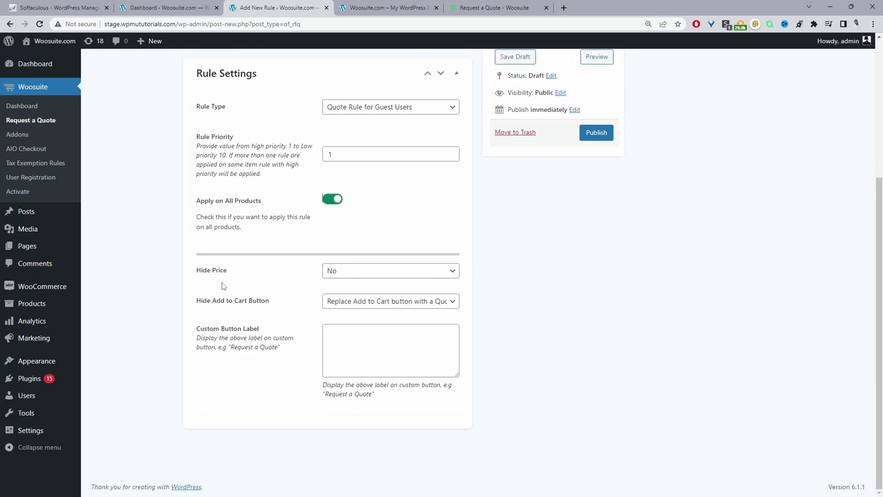
- Set Hide Price to Yes with the replacement text 'Login view price'
click(371, 274)
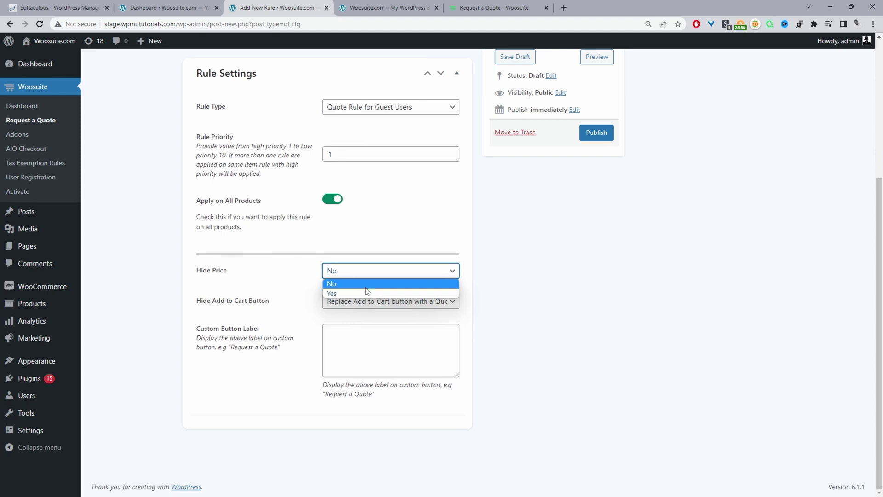
click(366, 293)
click(343, 320)
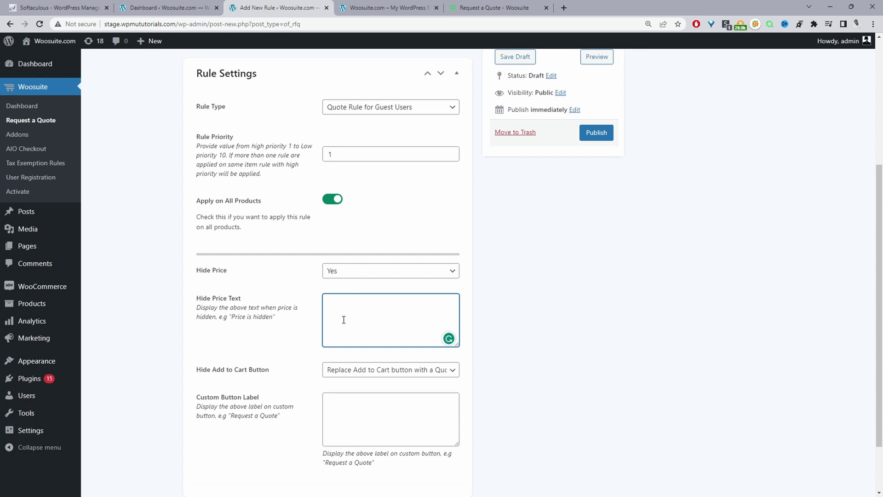
text(Login)
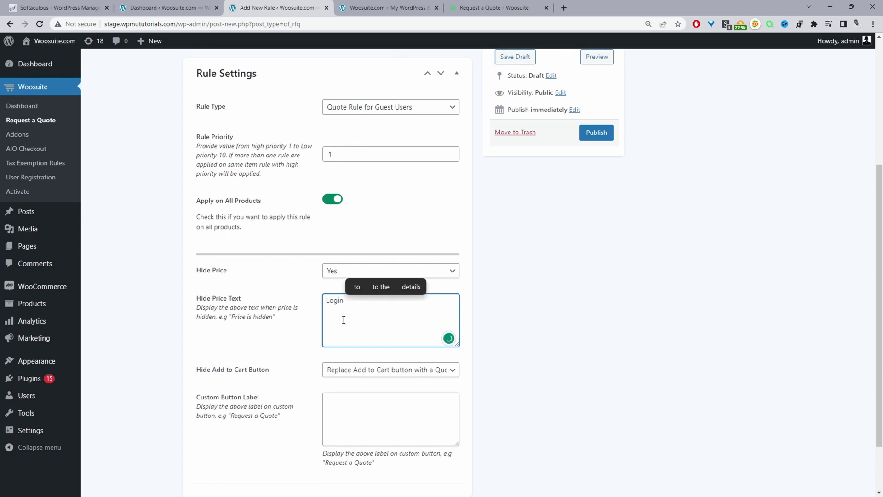
text( view price)
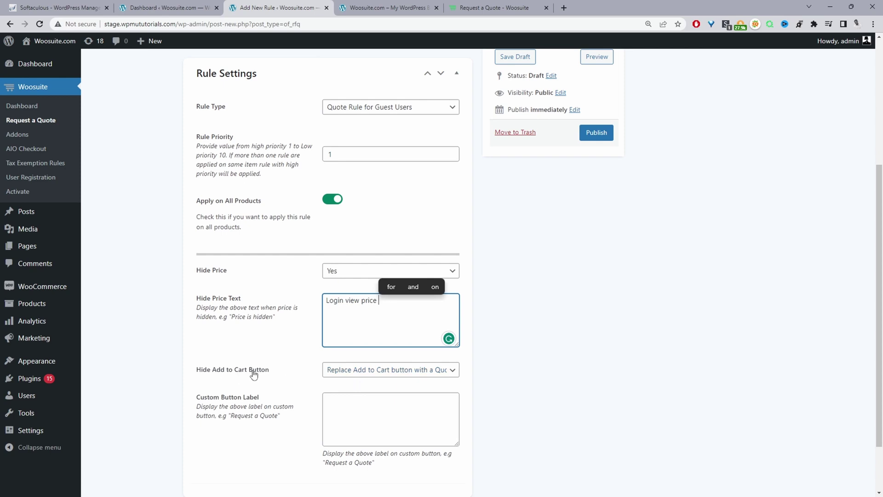
- Set Hide Add to Cart Button to 'Replace Add to Cart with custom button'
click(349, 371)
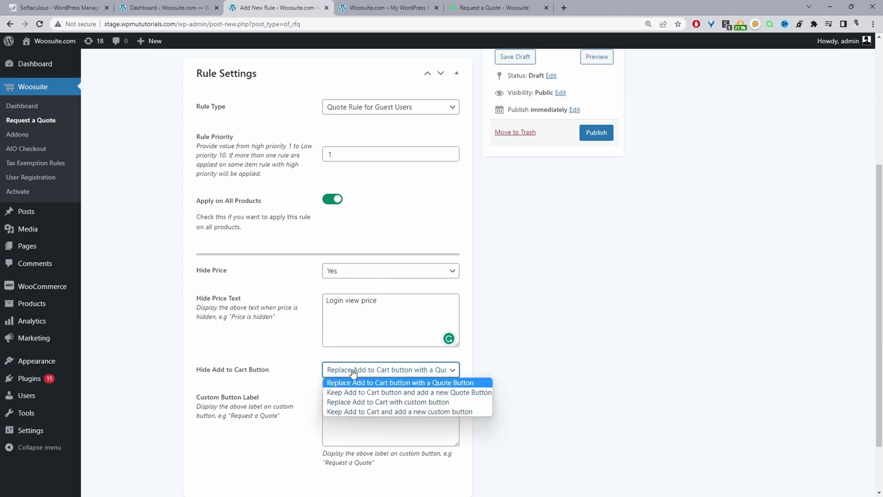
click(362, 403)
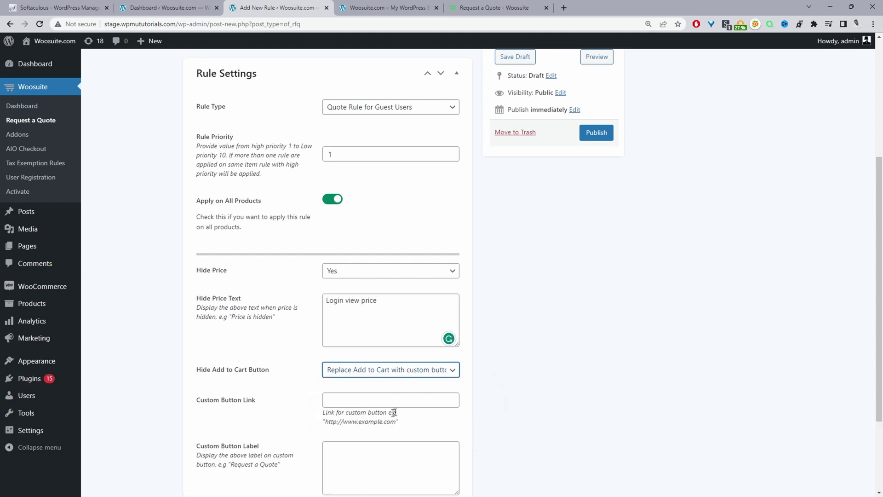
scroll(377, 427, down, 2)
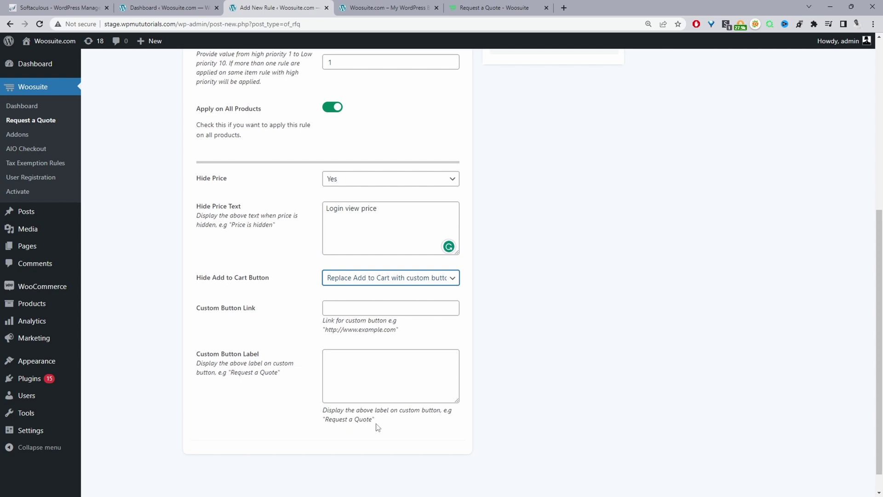
- Enter 'Login/Register' as the custom button label
click(387, 382)
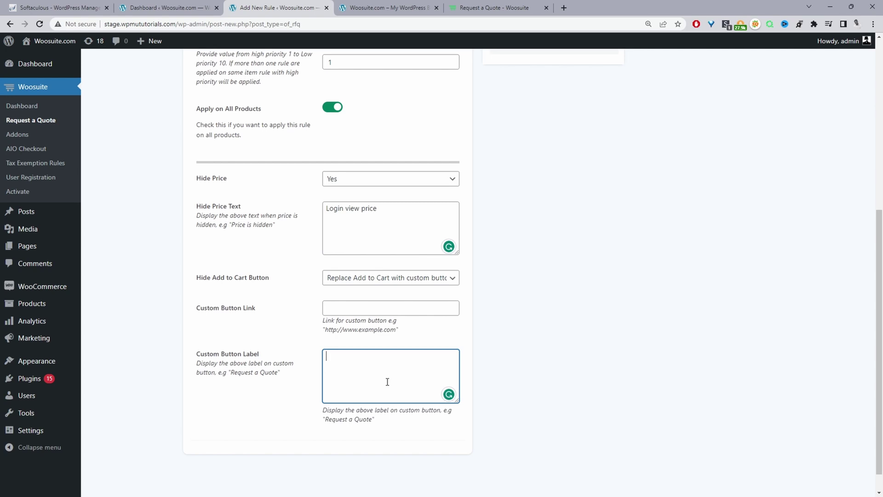
text(Login)
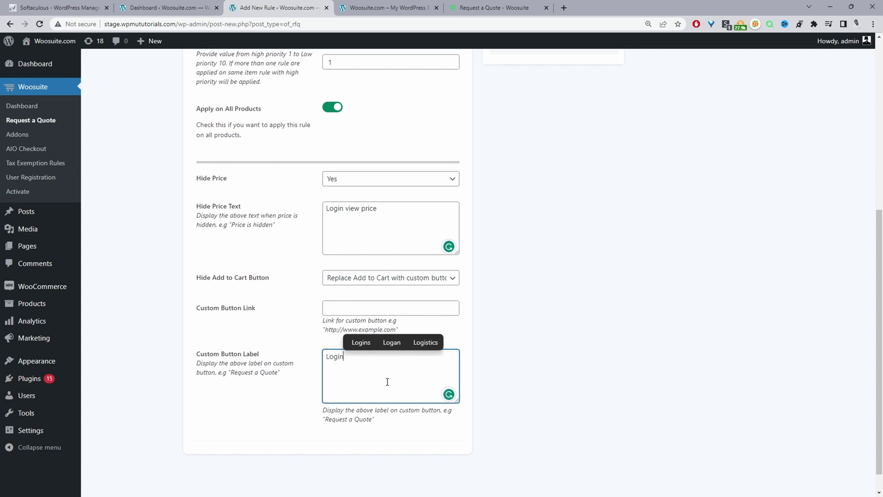
text(/Re)
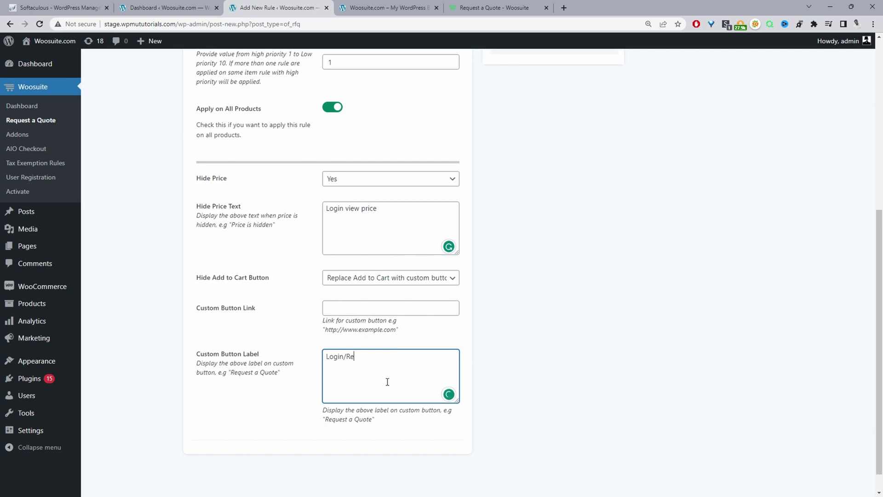
text(gister)
click(528, 346)
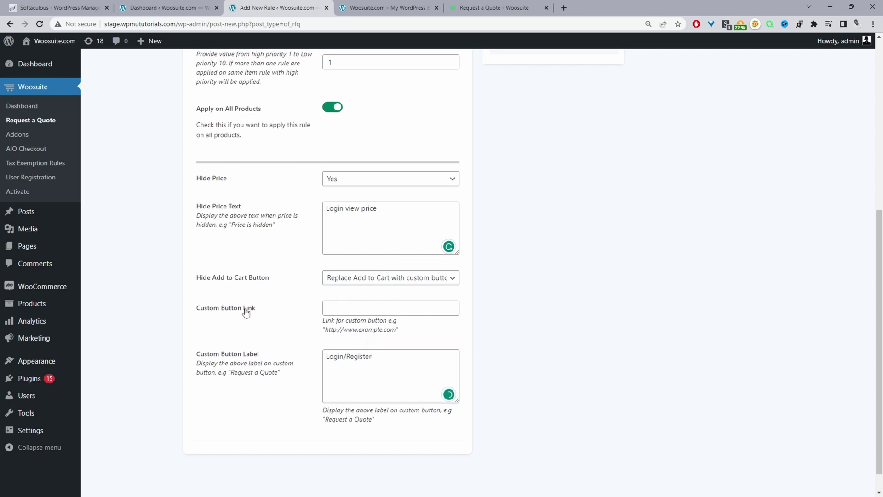
- Set the button link to the site domain plus 'my-account' and publish the rule
click(365, 311)
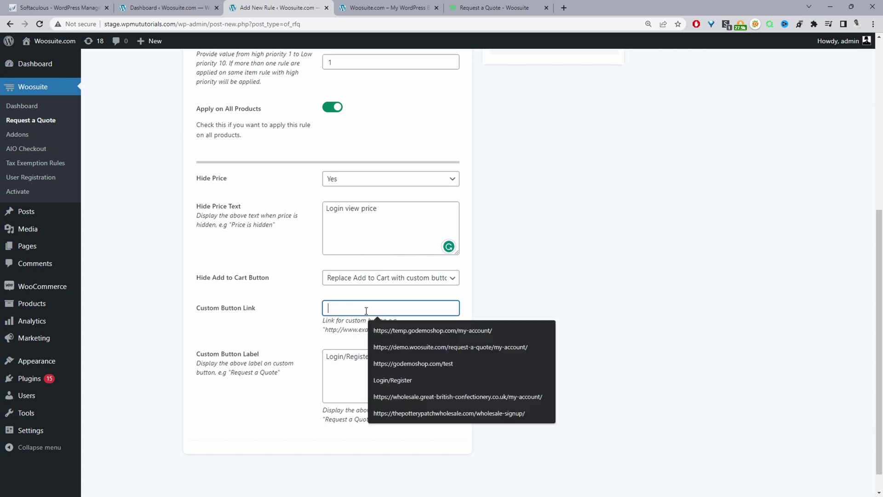
click(178, 23)
click(180, 24)
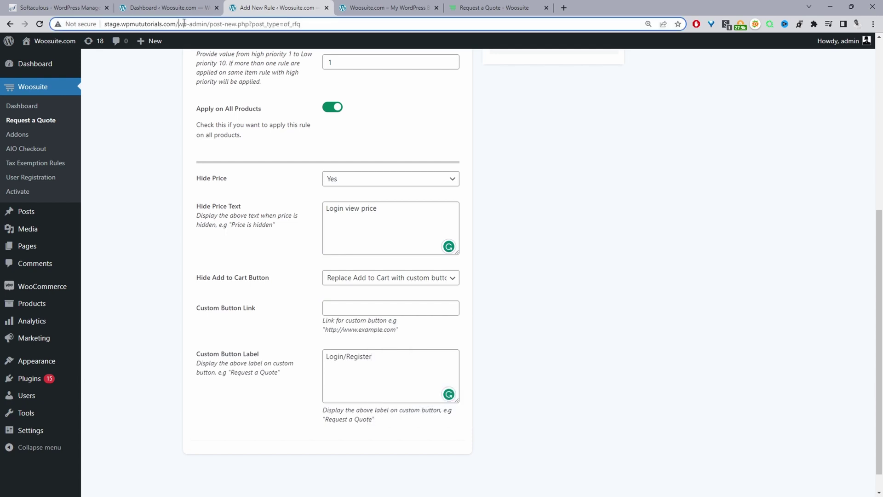
drag(179, 24, 52, 29)
key(ctrl+c)
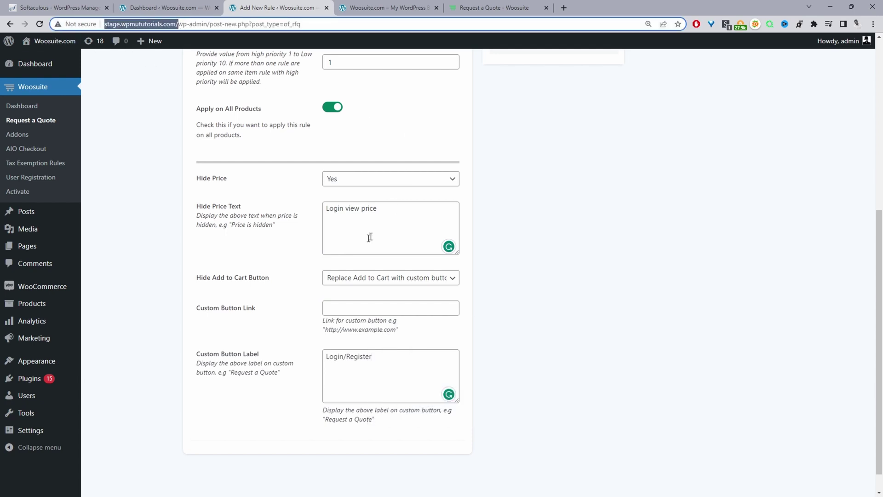
click(333, 308)
key(ctrl+v)
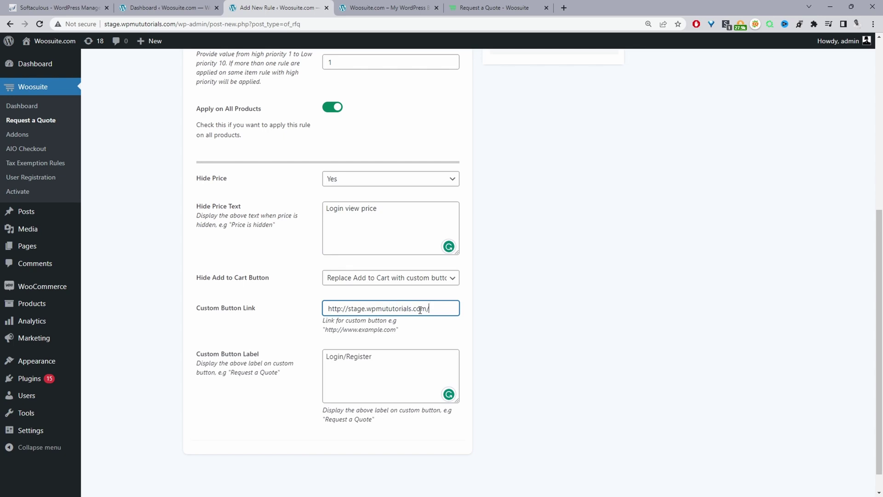
text(my-account)
scroll(506, 276, up, 6)
click(596, 337)
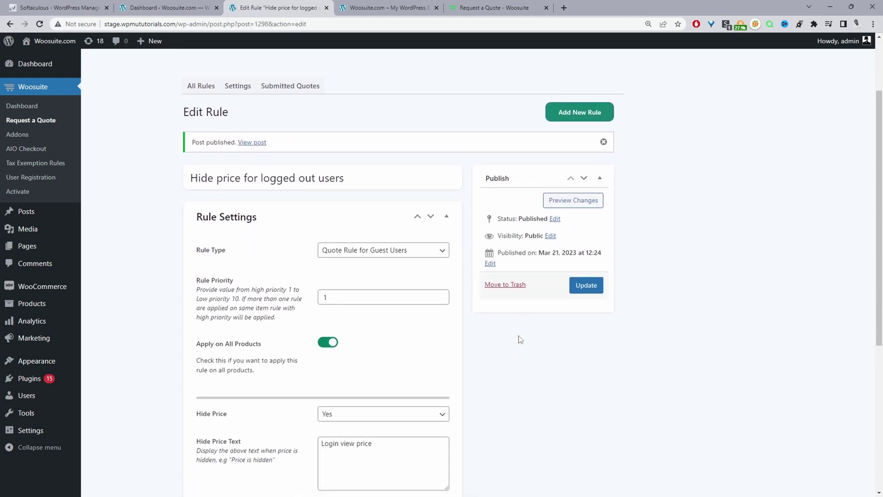
- Reload the storefront shop tab to see the new rule's effect
scroll(519, 339, down, 4)
scroll(519, 339, up, 3)
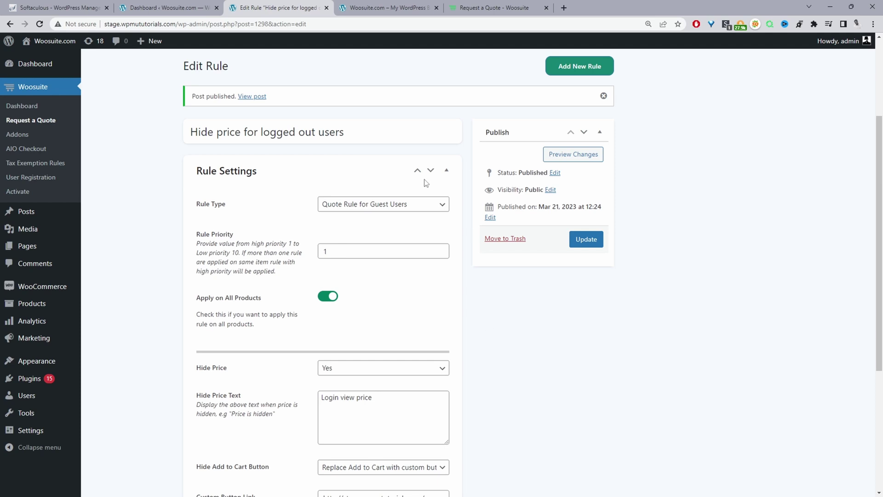
click(355, 5)
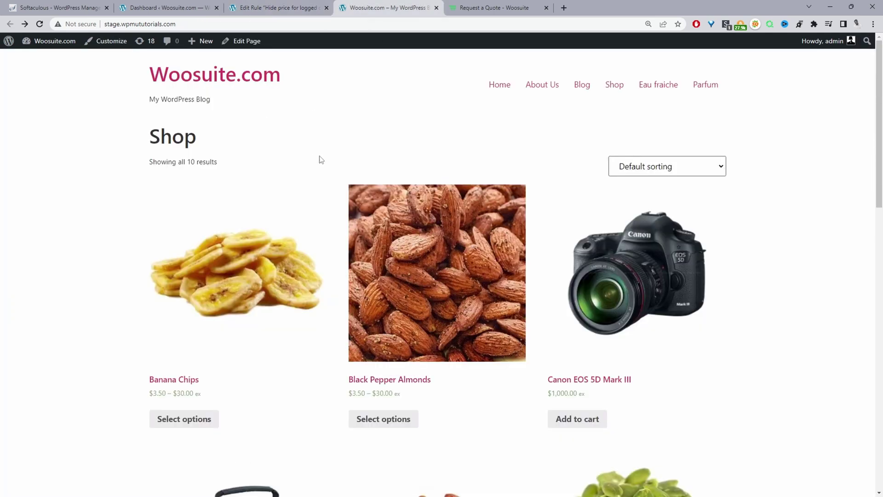
key(F5)
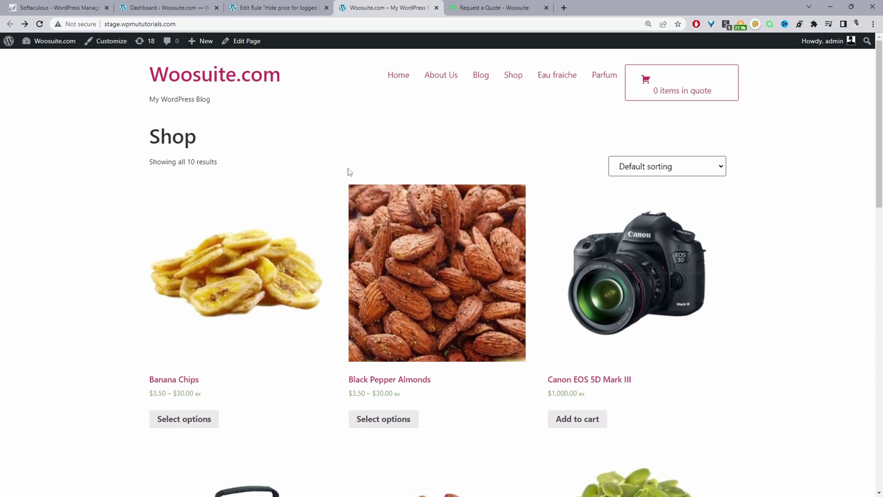
- Open the Canon EOS 5D Mark III page, still $1,000.00 for the admin, and select the domain
scroll(612, 391, down, 3)
click(620, 149)
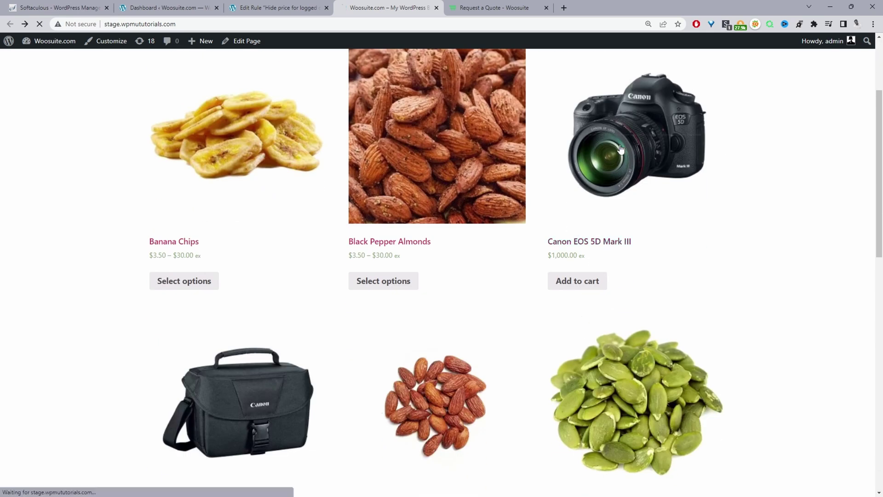
scroll(515, 251, down, 3)
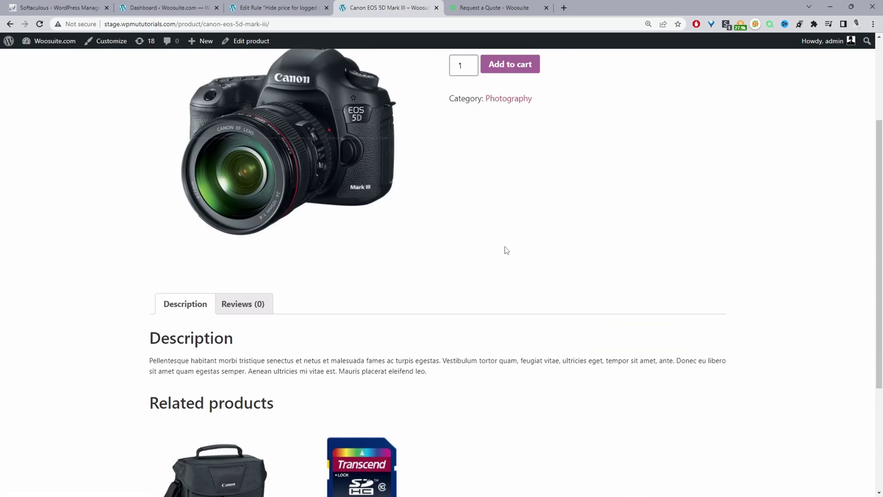
scroll(502, 254, up, 3)
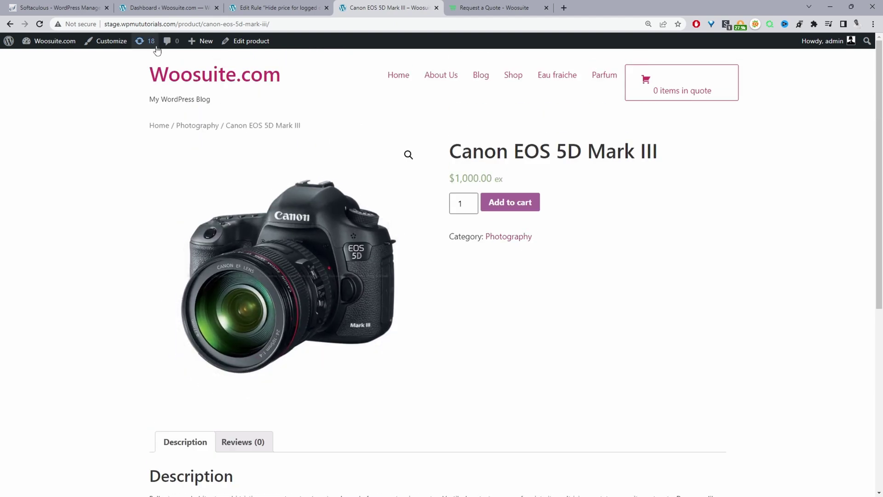
click(176, 24)
drag(175, 24, 78, 24)
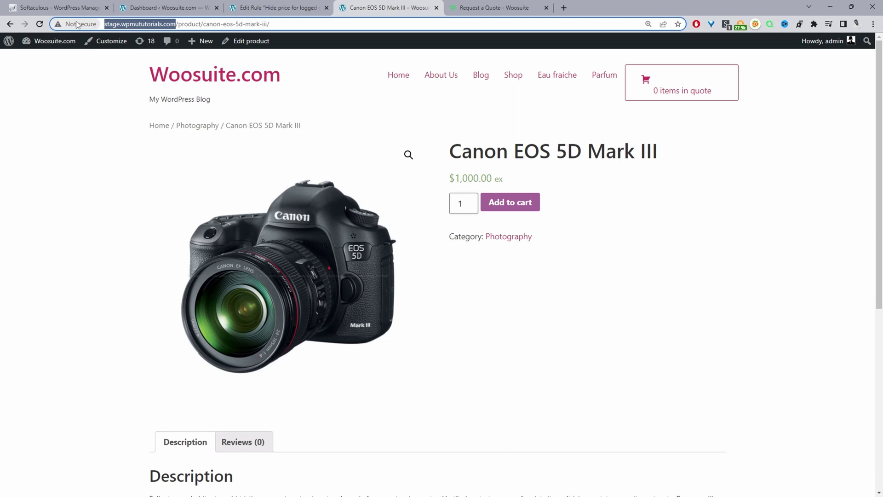
- Visit the site in a private window and follow the Canon's Login/Register button to the account page
key(ctrl+c)
key(ctrl+shift+n)
key(ctrl+v)
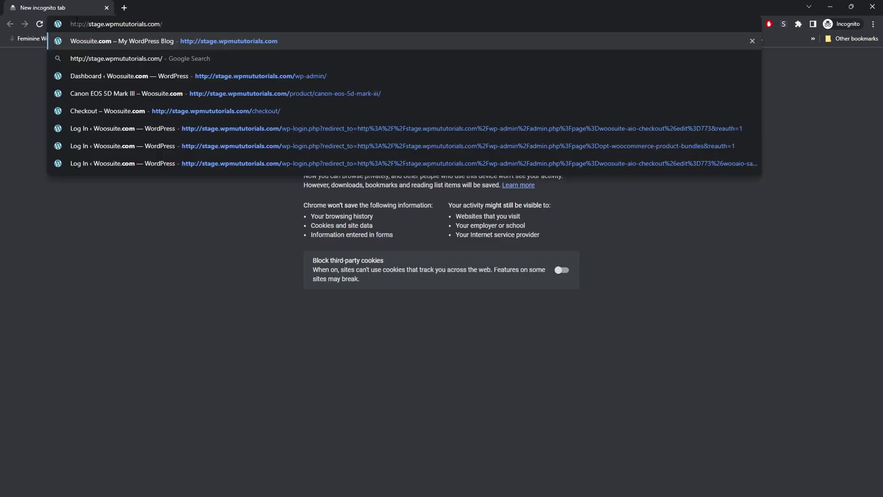
key(Return)
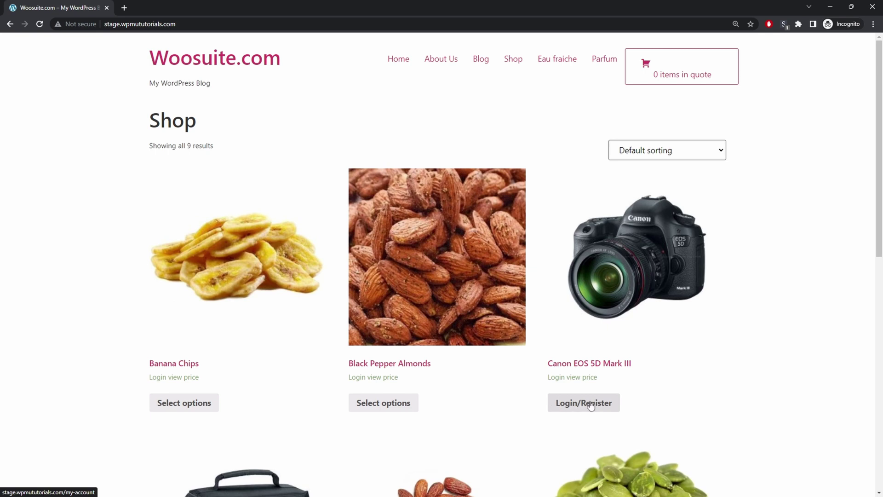
click(577, 408)
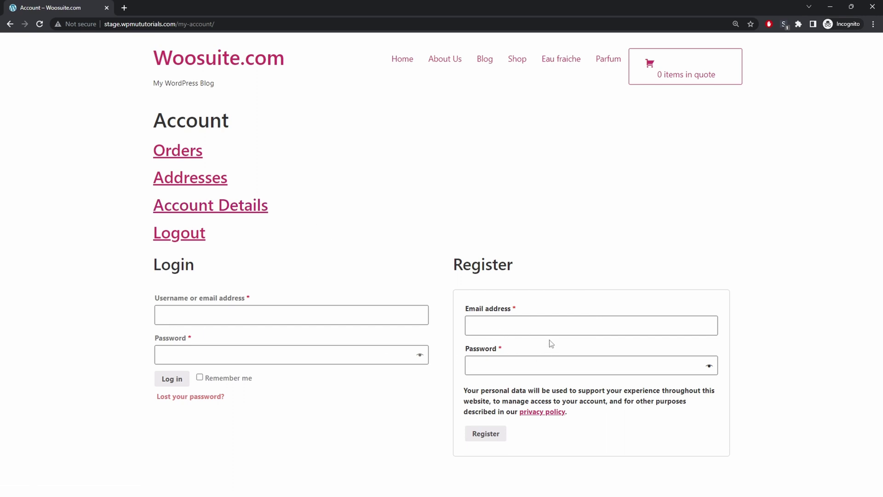
drag(150, 111, 212, 241)
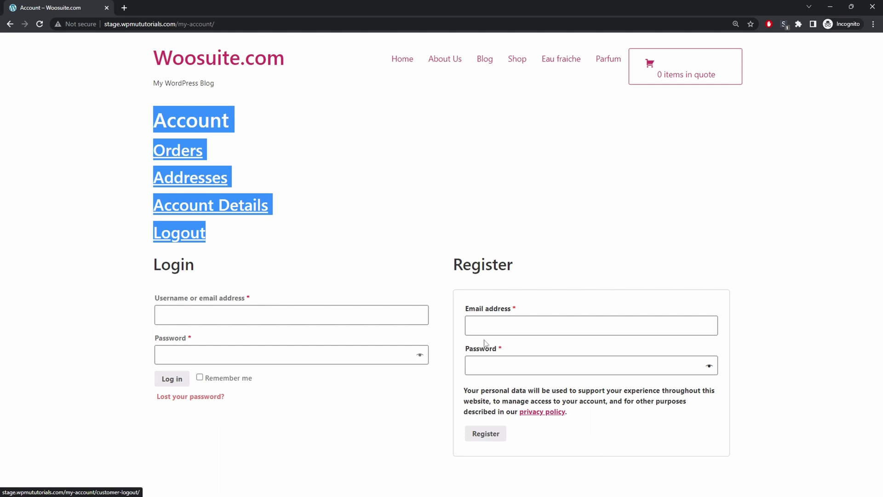
- From the Shop page, open the Canon EOS 5D Mark III in a new tab and highlight 'Login view price'
click(524, 65)
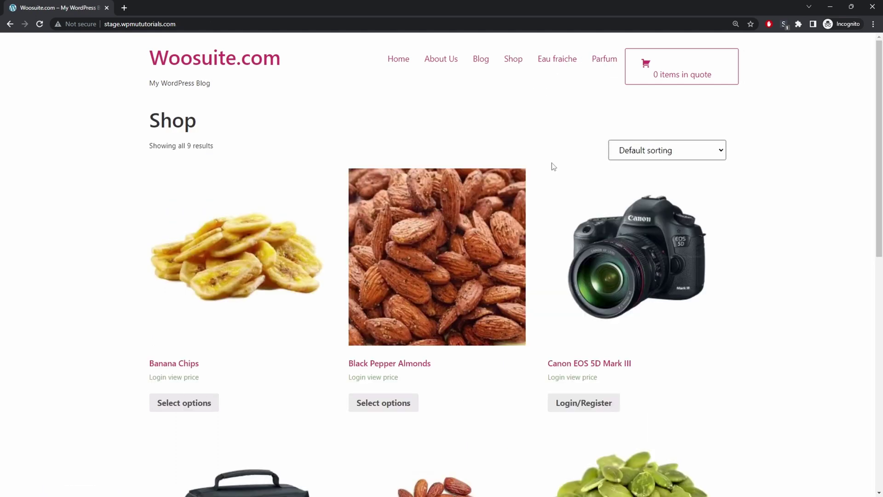
scroll(575, 207, down, 4)
scroll(564, 184, up, 4)
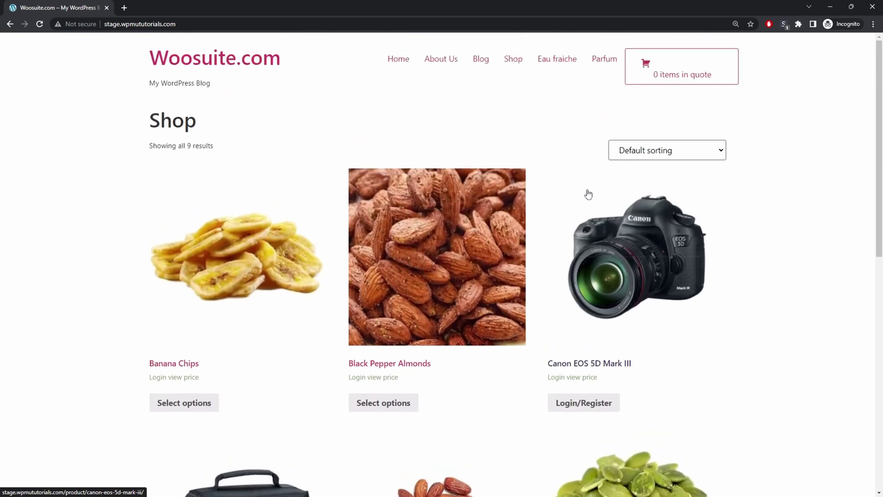
click(618, 270)
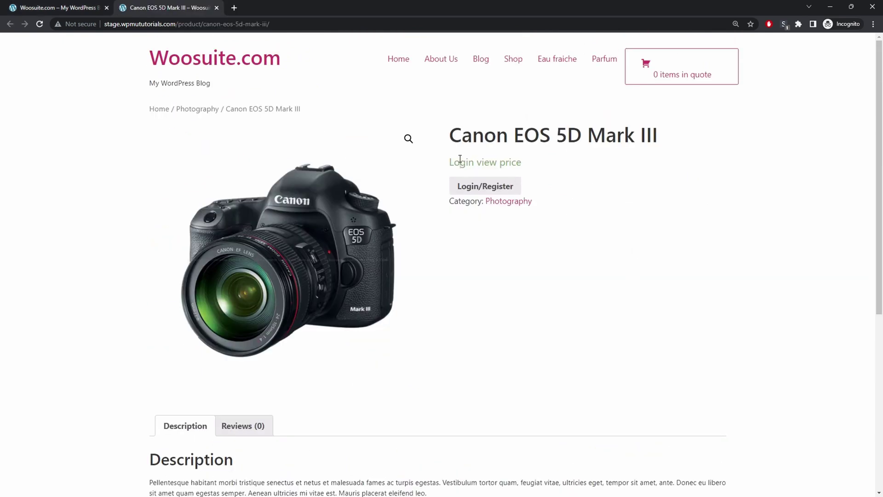
drag(460, 162, 618, 167)
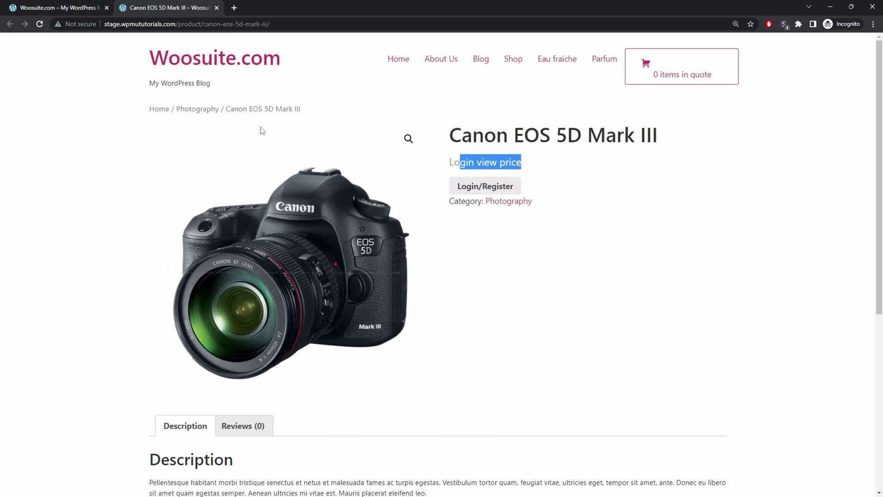
- Open Black Pepper Almonds, choose the 250G weight, then go back to the shop listing
key(alt+Left)
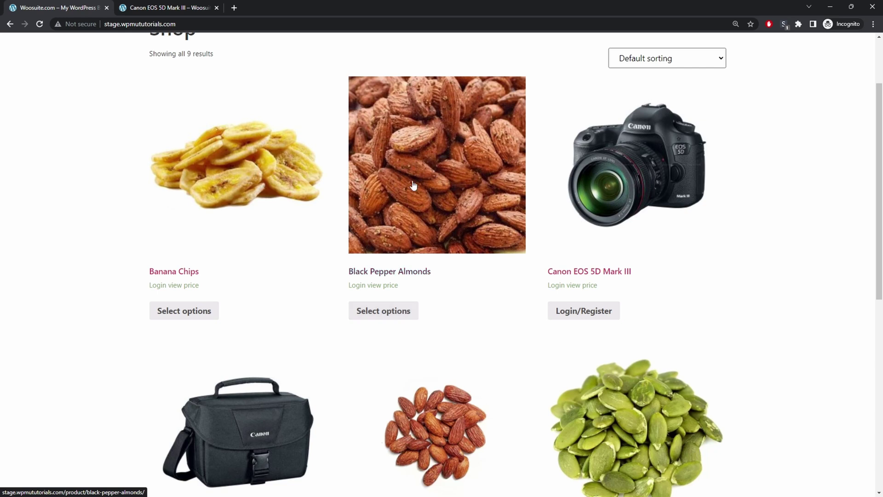
click(395, 307)
click(562, 230)
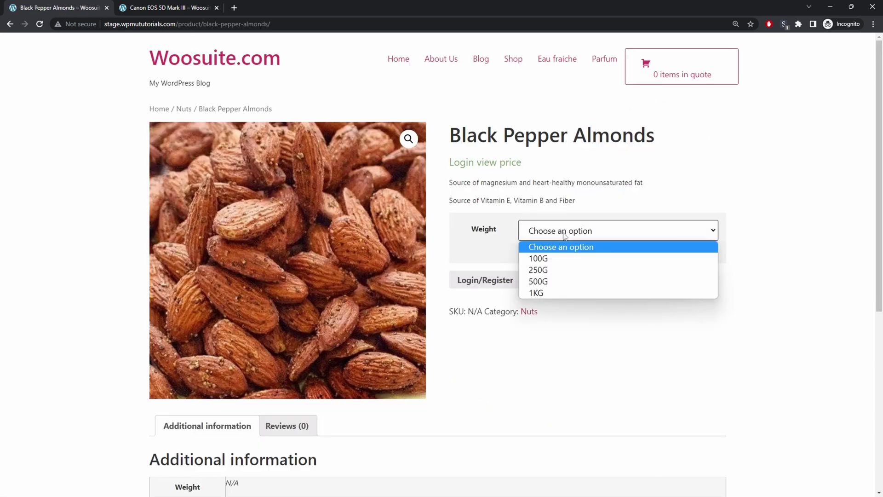
click(551, 268)
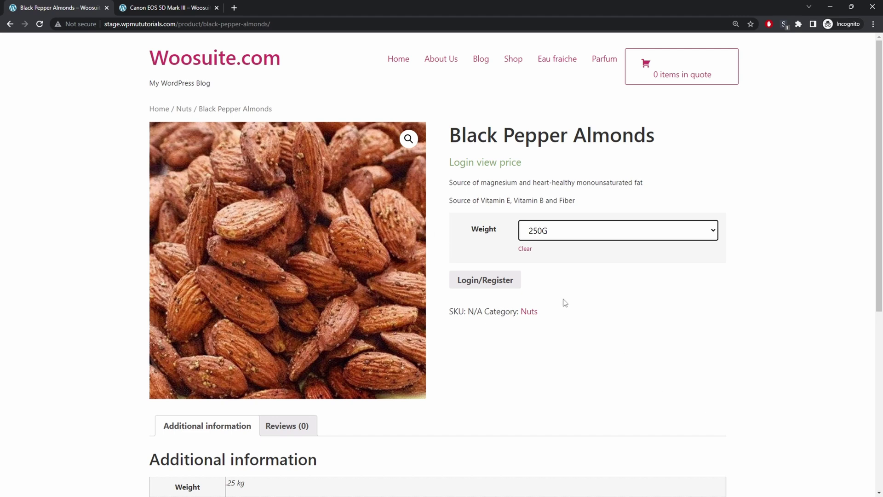
key(alt+Left)
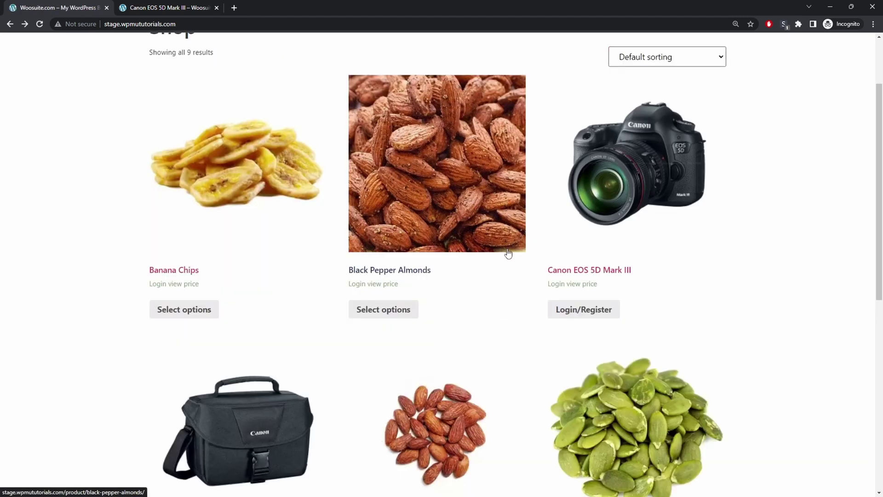